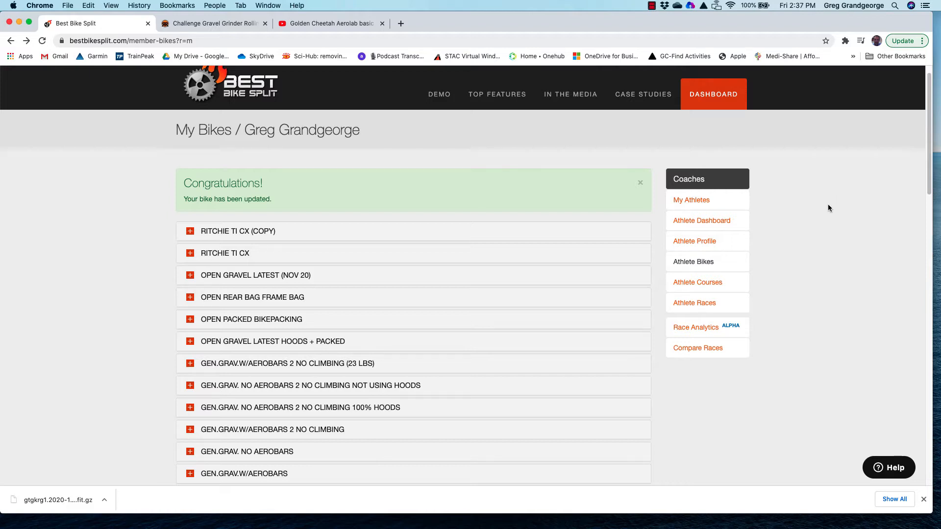
Open the Ritchie Ti CX (copy) bike from the athlete's bikes for updating and review its setup and rolling resistance
click(691, 262)
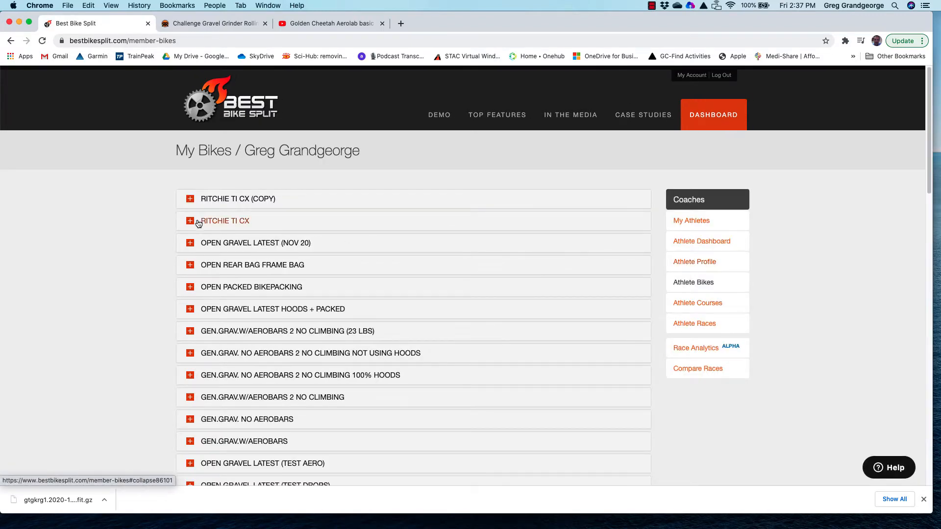
click(190, 201)
scroll(143, 239, down, 6)
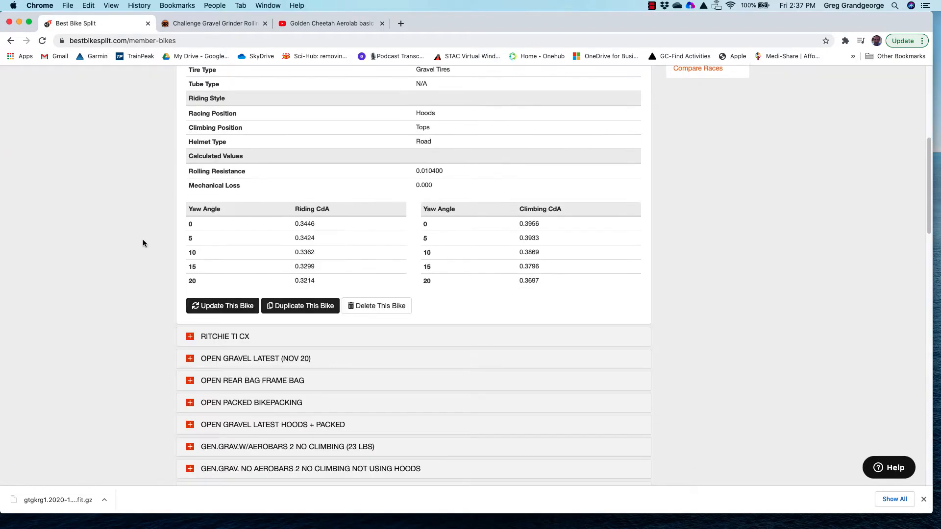
click(227, 309)
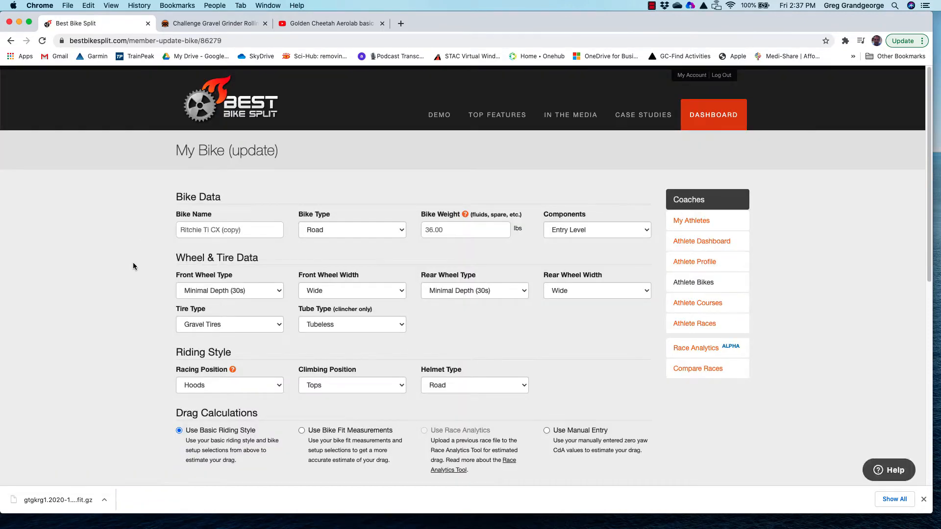
scroll(235, 129, down, 3)
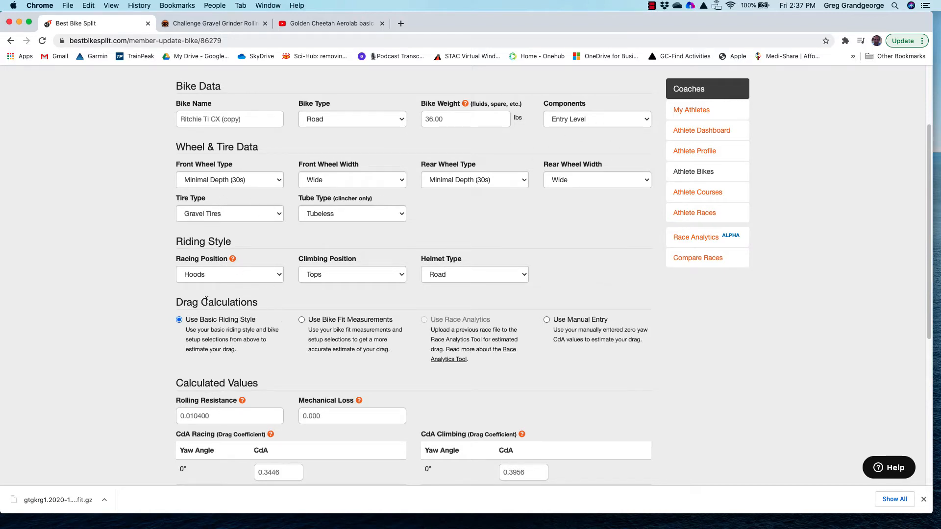
scroll(151, 306, down, 1)
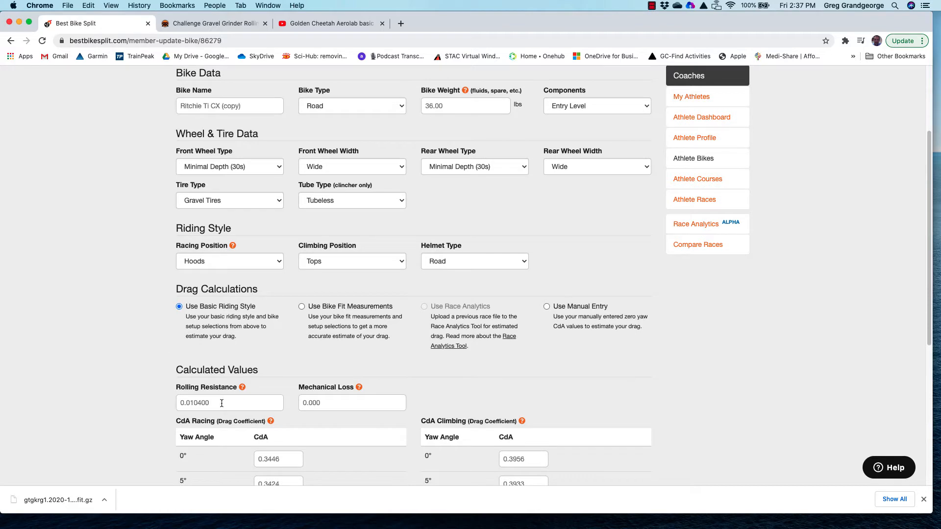
scroll(120, 357, up, 1)
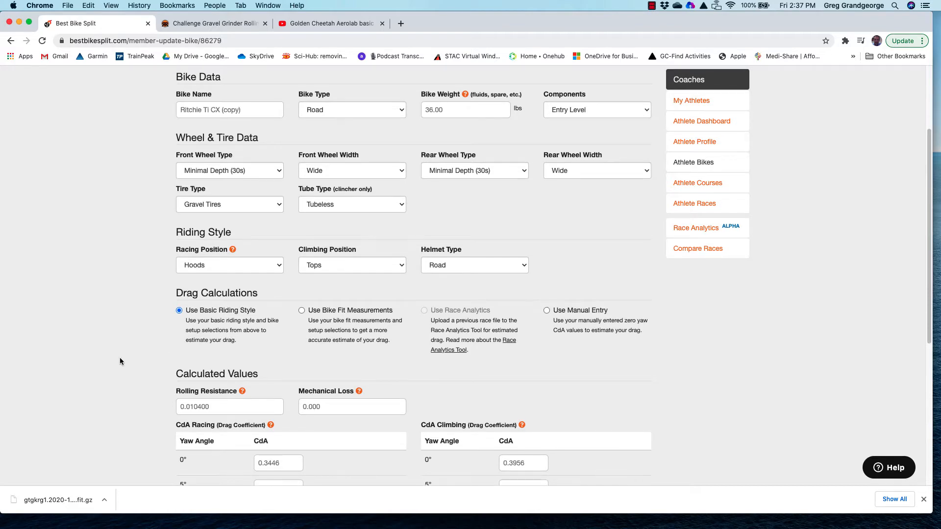
scroll(119, 361, up, 1)
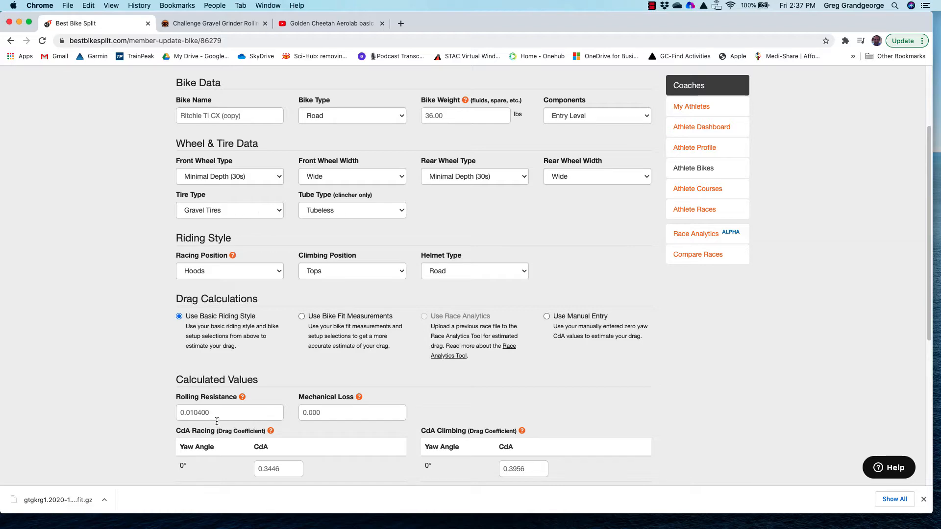
Switch to the Challenge Gravel Grinder review on bicyclerollingresistance.com and check the tire's rolling resistance test results
click(215, 23)
scroll(131, 204, up, 10)
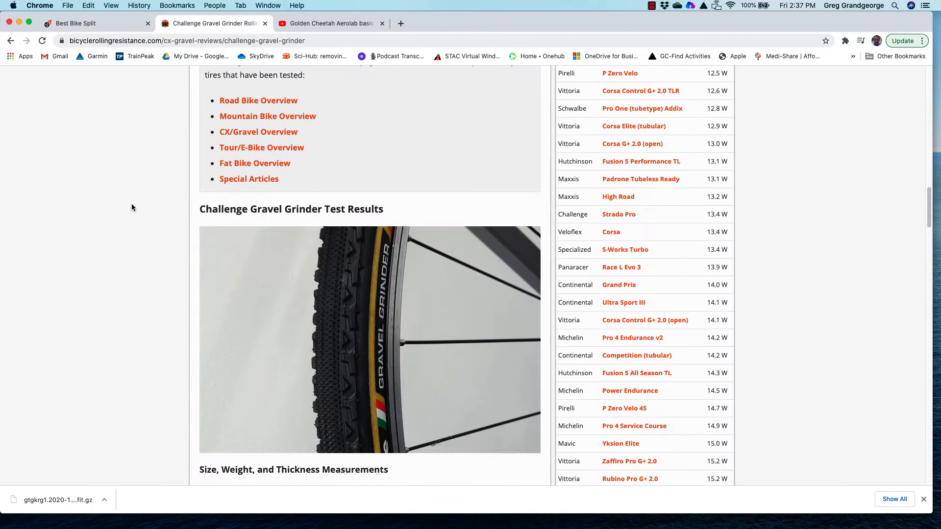
scroll(132, 204, up, 5)
scroll(131, 204, down, 6)
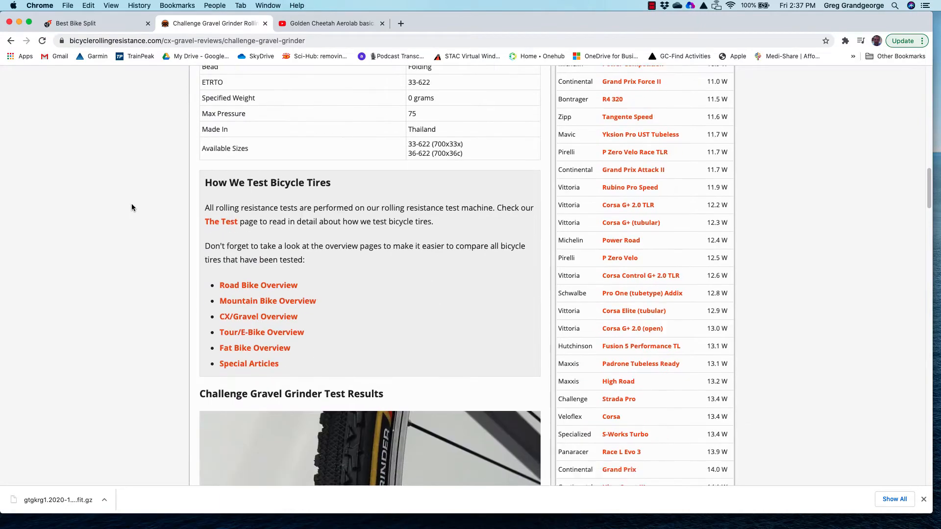
scroll(132, 207, down, 20)
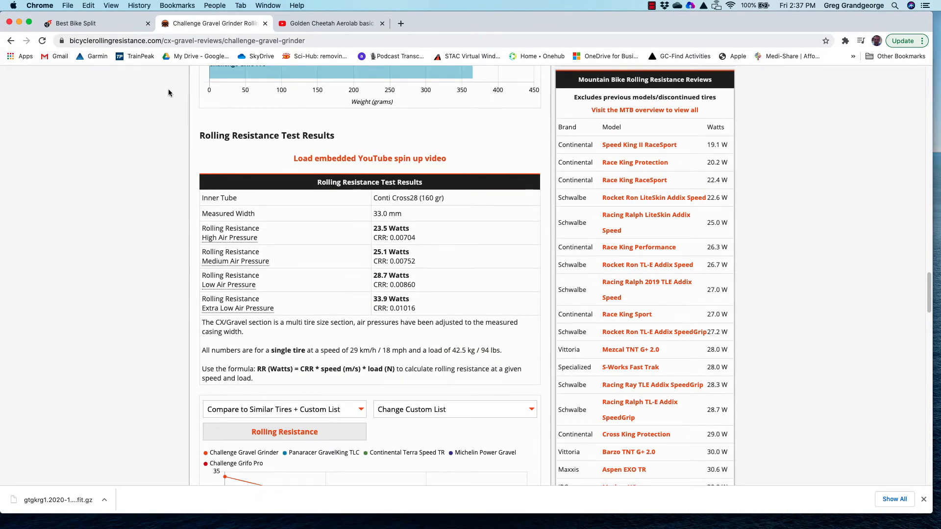
Return to the Best Bike Split bike form and save the Ritchie Ti CX (copy) bike with its current settings
click(108, 22)
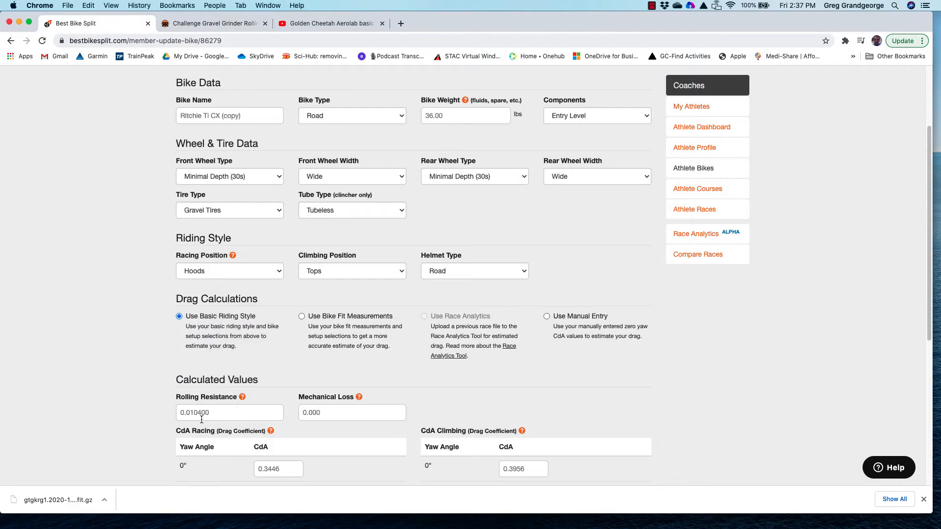
scroll(151, 382, down, 5)
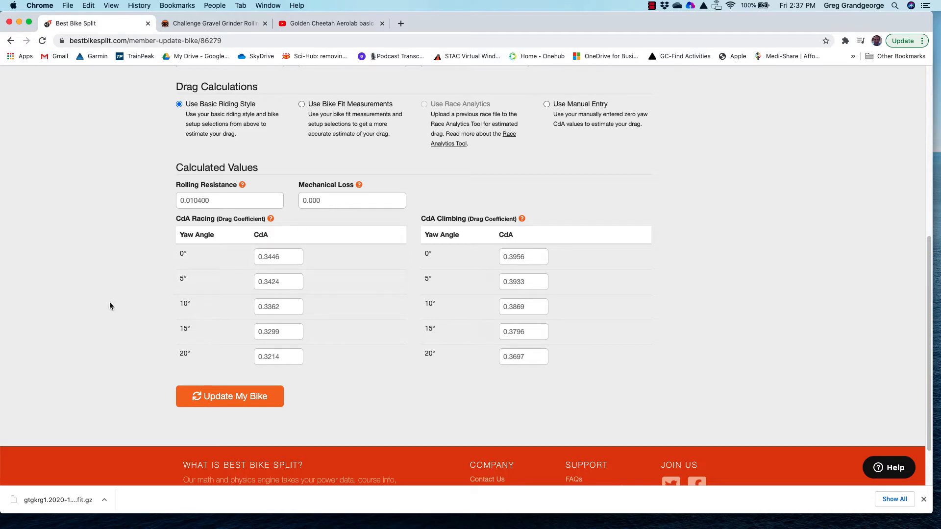
click(182, 398)
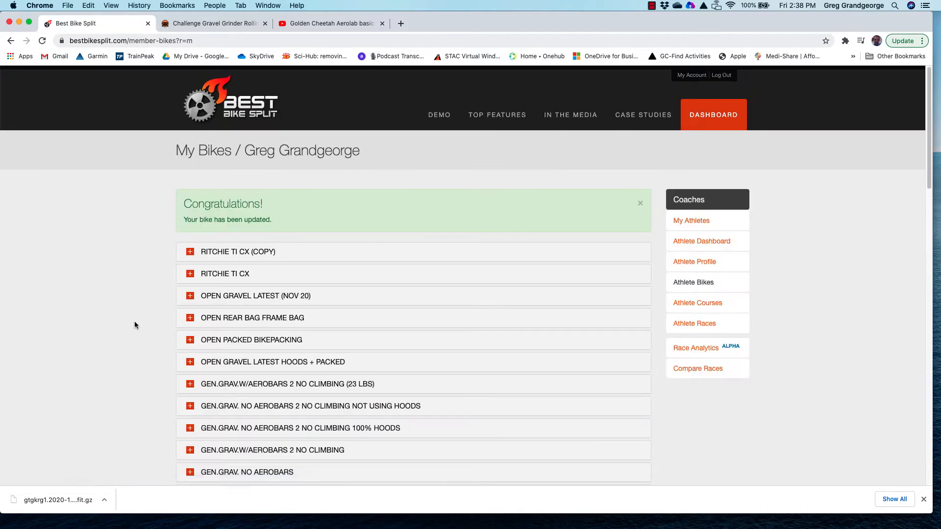
Open Race Analytics and choose Ritchie Ti CX (copy) as the bike to analyze
scroll(134, 325, down, 2)
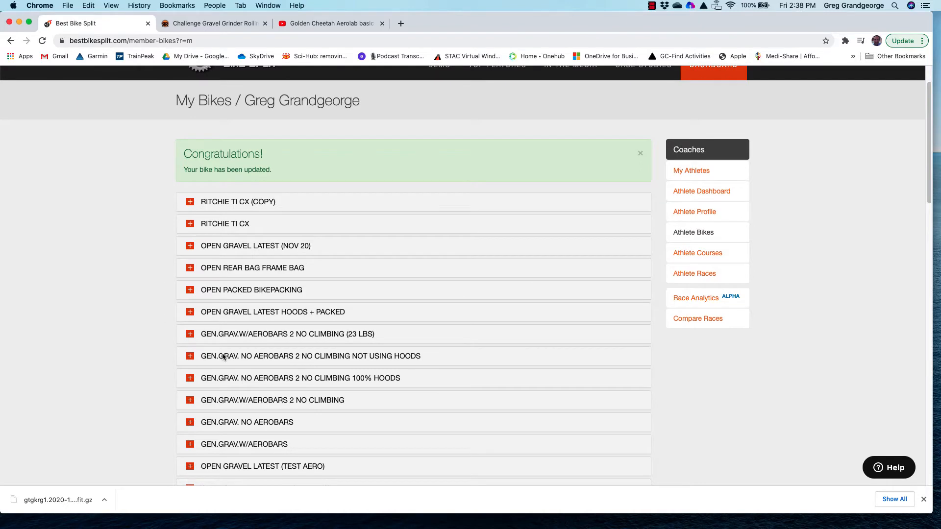
scroll(693, 381, down, 1)
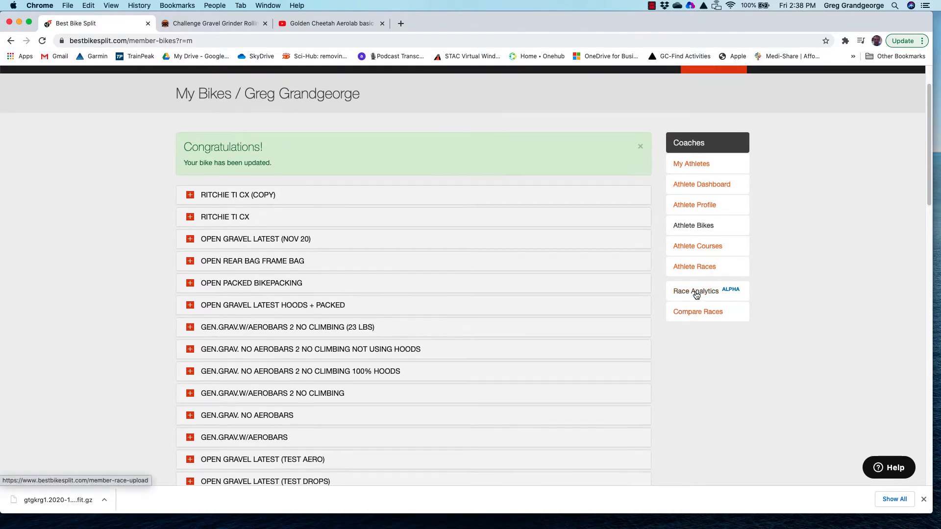
click(696, 292)
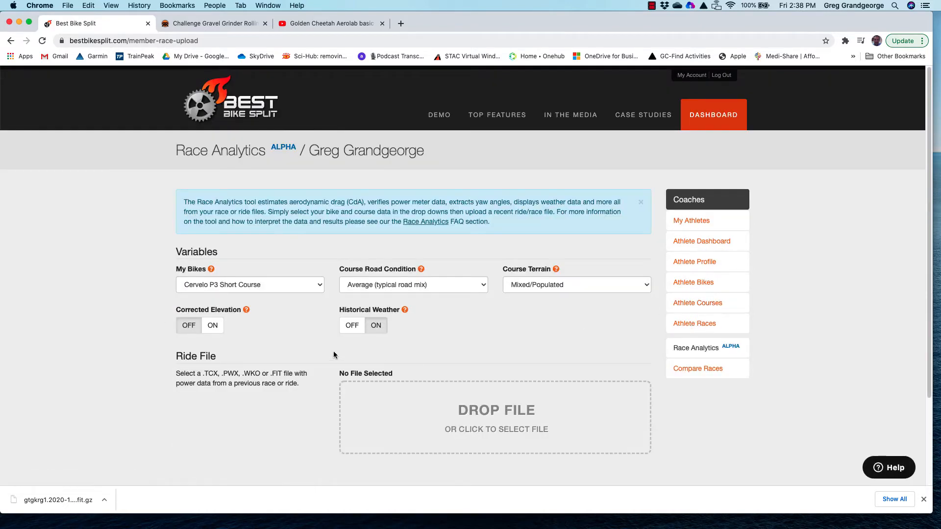
click(320, 284)
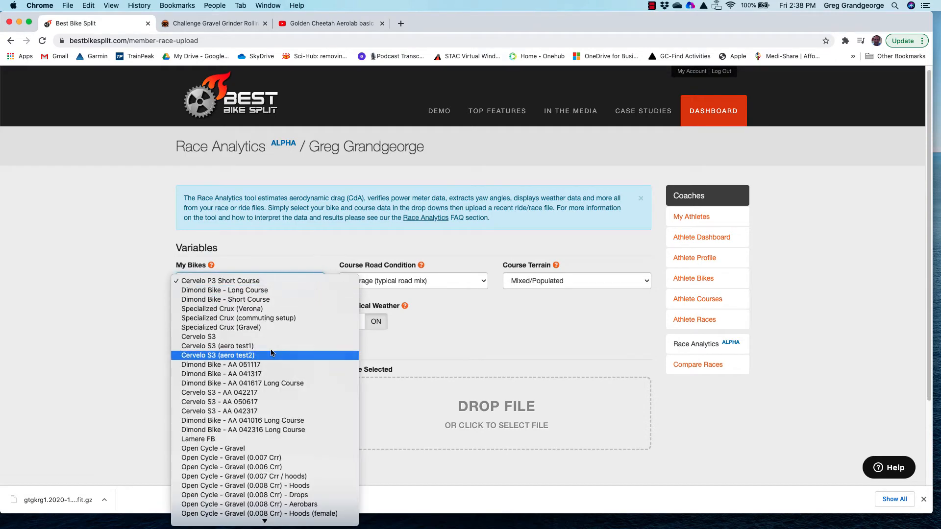
click(237, 519)
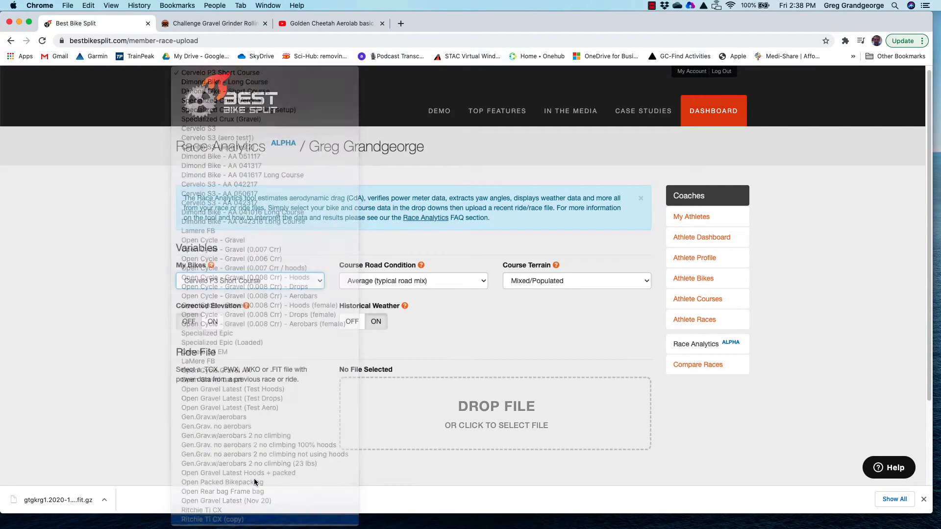
Set the course road condition to Average (typical road mix) and the terrain to Mixed/Populated, with corrected elevation on
click(406, 284)
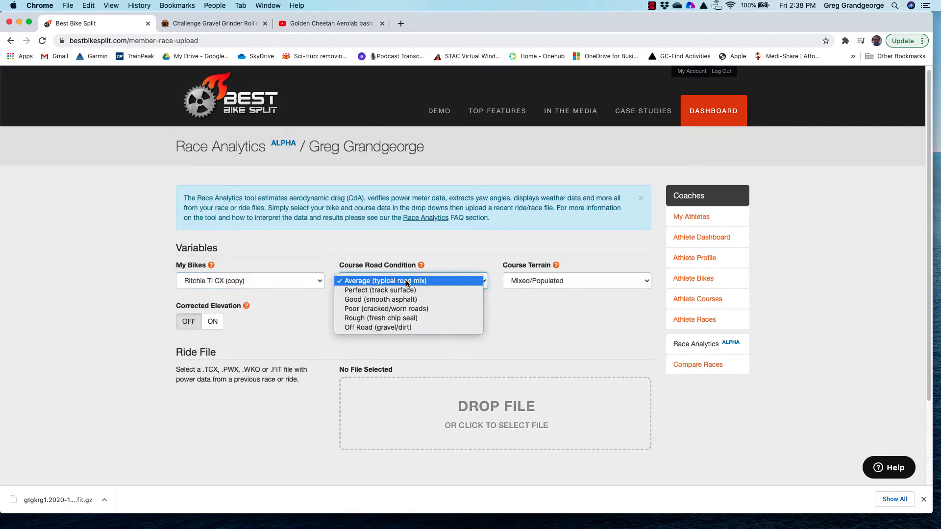
click(407, 282)
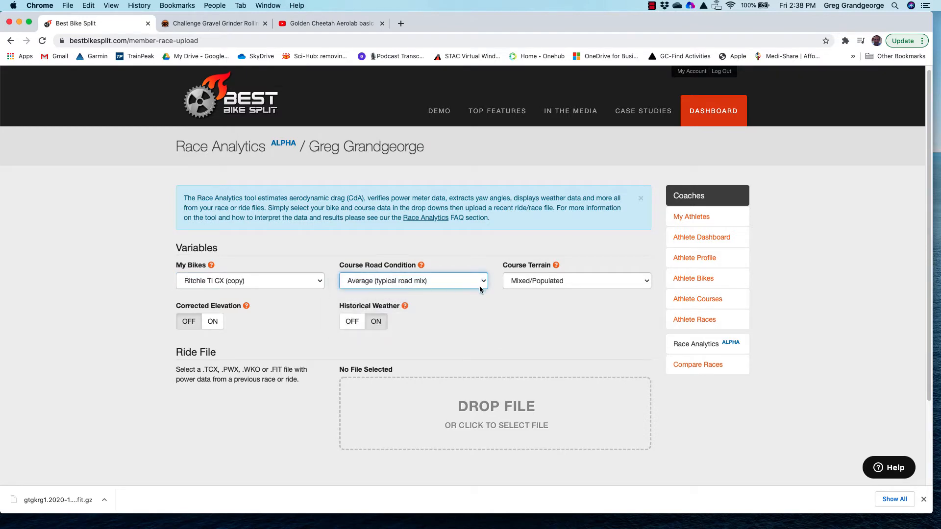
click(566, 281)
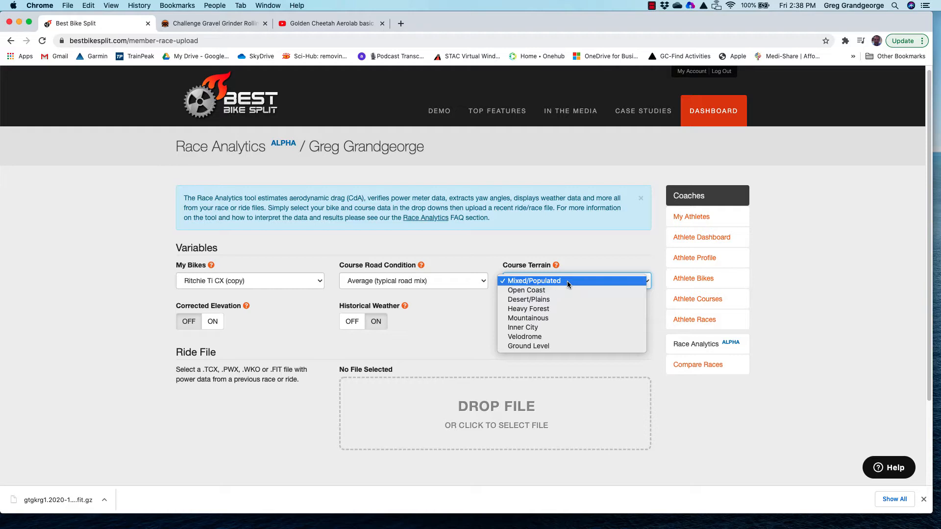
click(567, 281)
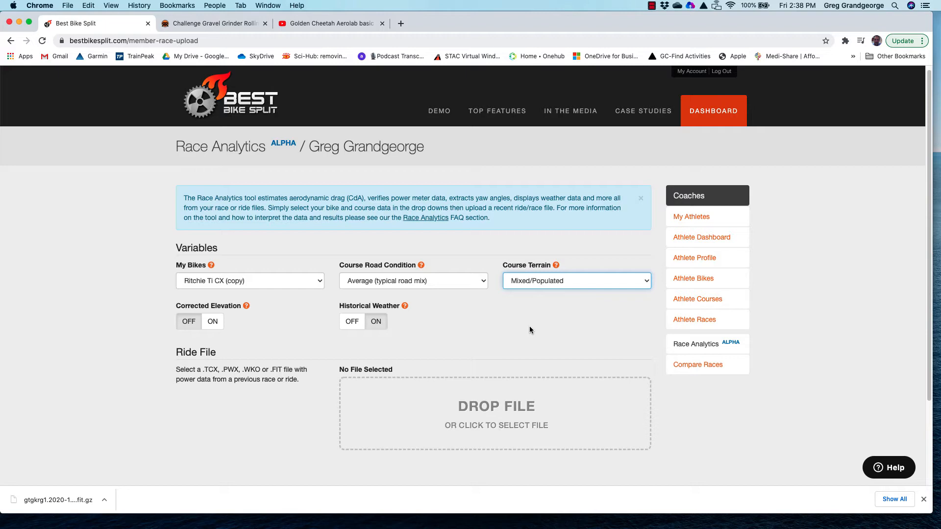
click(214, 322)
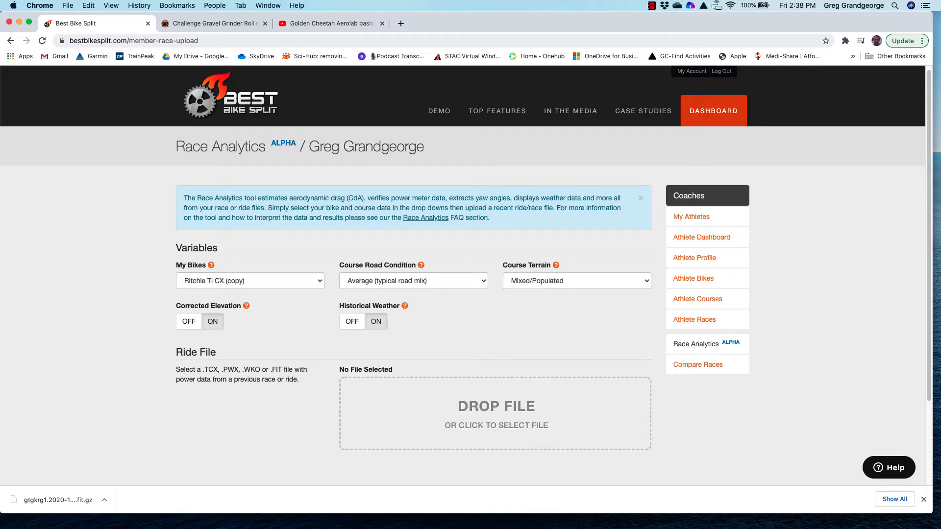
Load Ride1fixed.fit as the ride file and analyze the ride
drag(721, 246, 515, 415)
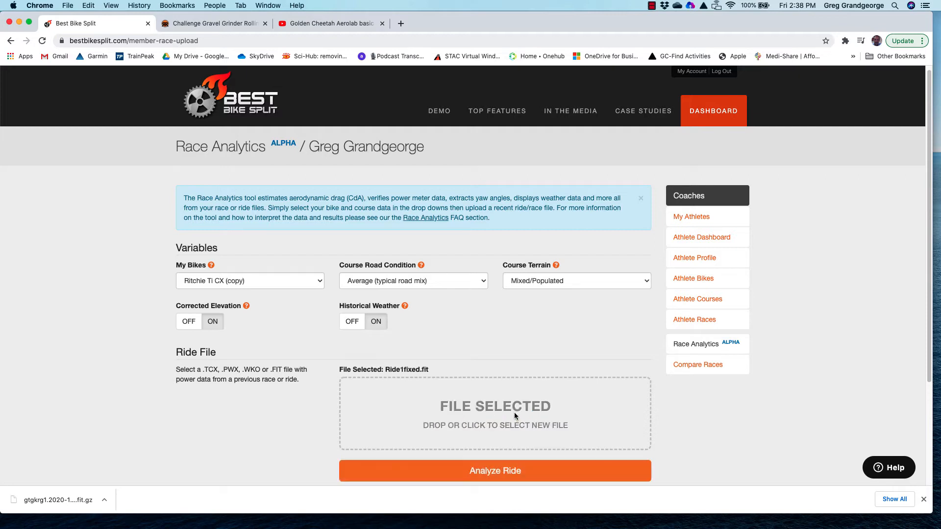
click(496, 471)
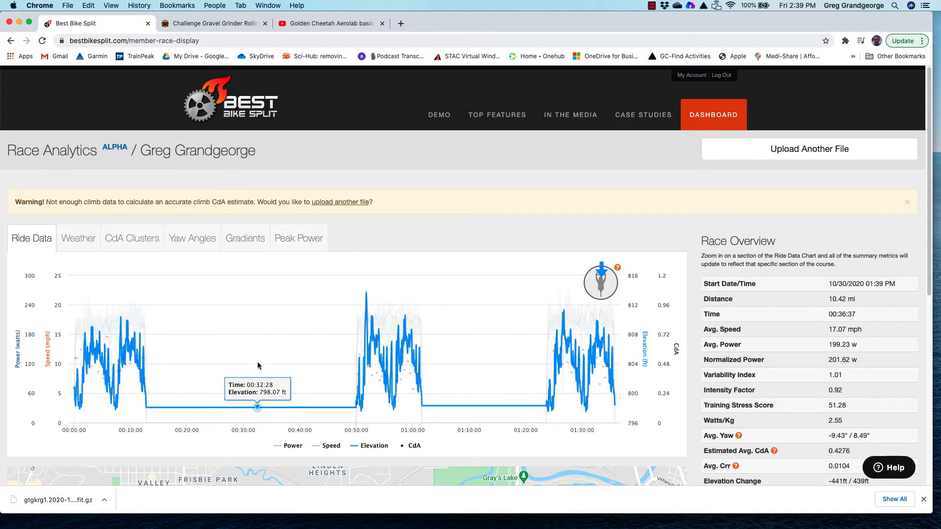
Zoom the ride data chart to the first riding segment, check its estimated average CdA, and reset the zoom
scroll(220, 373, down, 1)
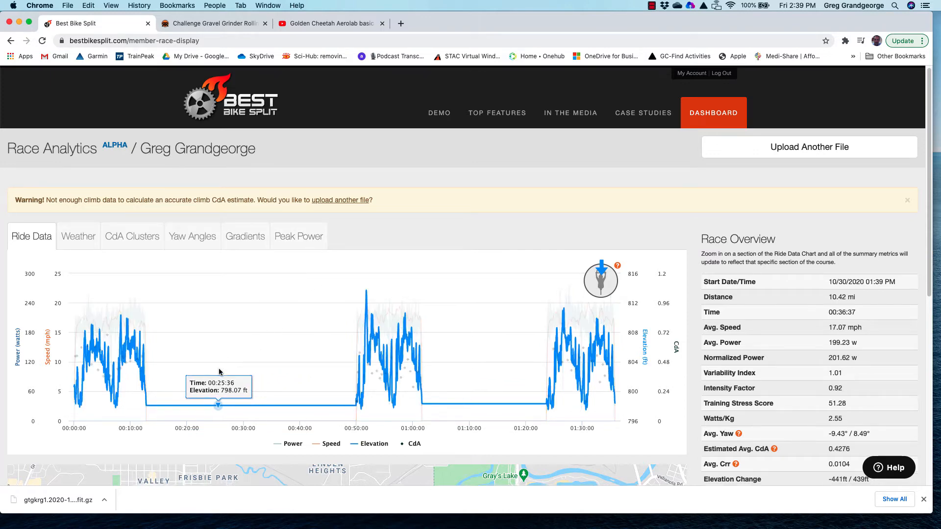
scroll(219, 371, down, 5)
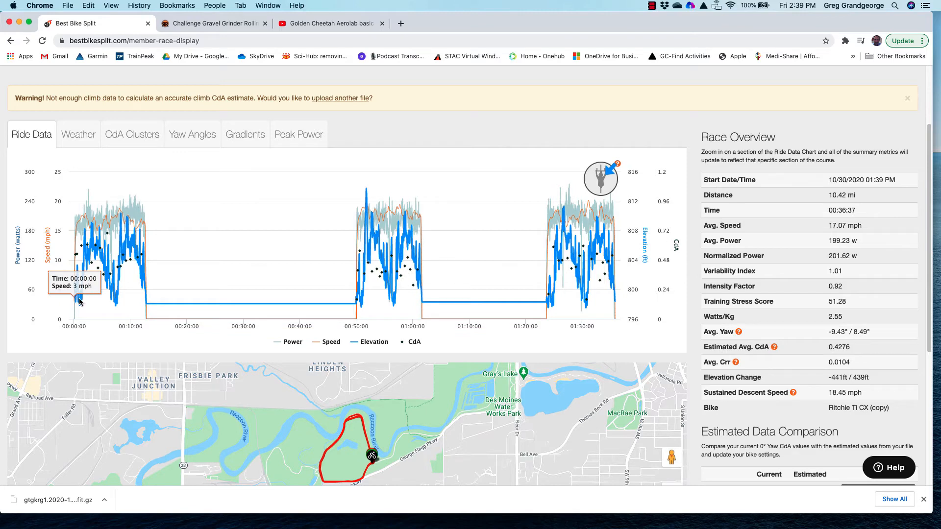
drag(79, 303, 147, 307)
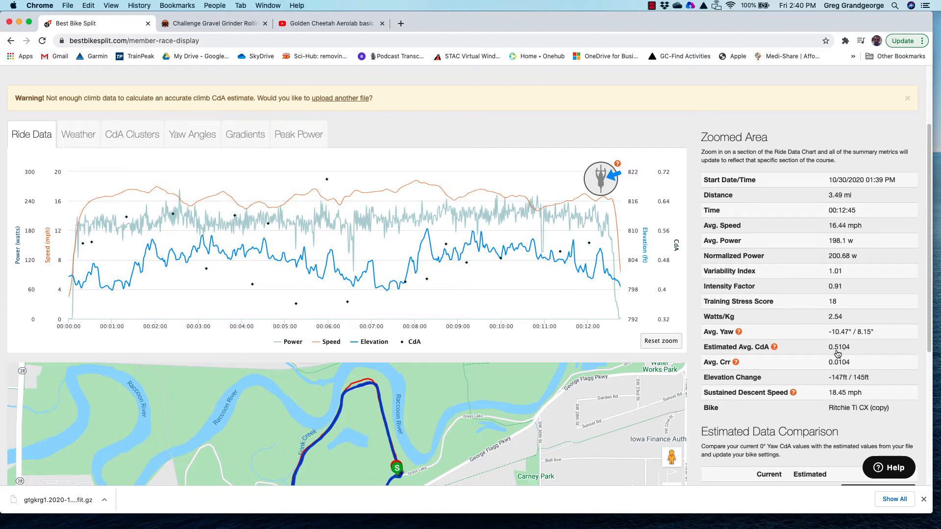
click(656, 341)
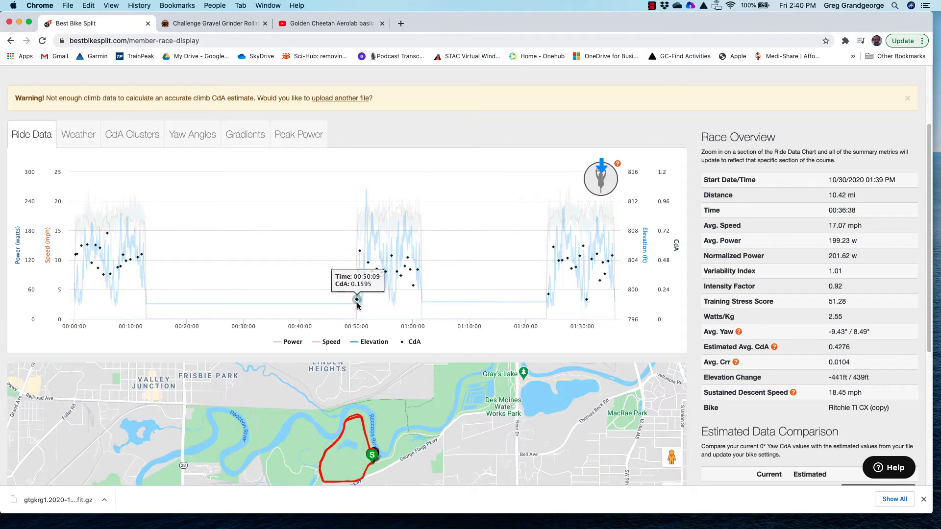
Zoom the ride data chart to the second and third riding segments separately to examine the estimated average CdA of each
drag(357, 306, 424, 310)
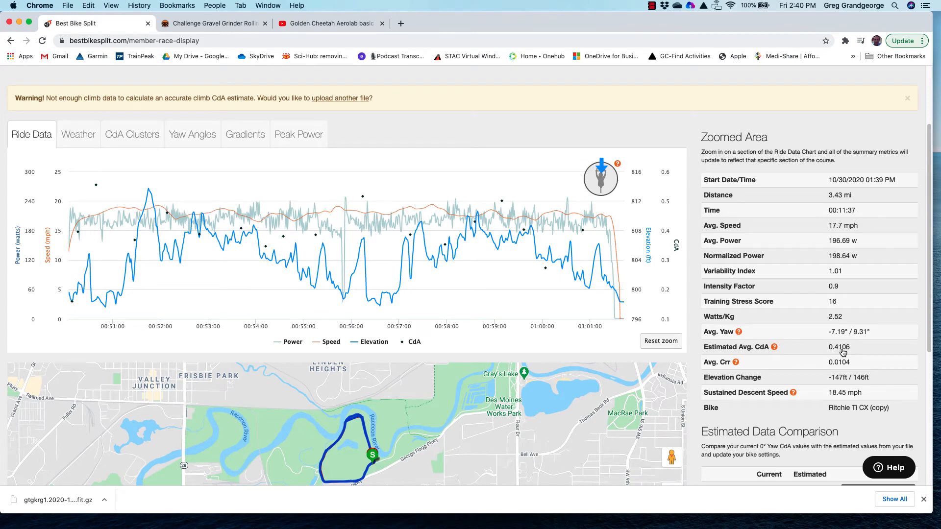
click(661, 342)
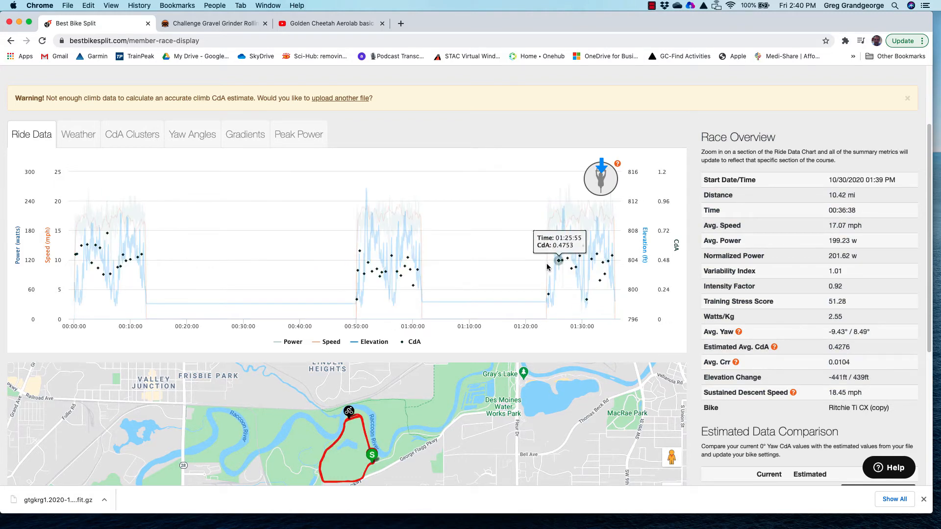
drag(546, 267, 616, 270)
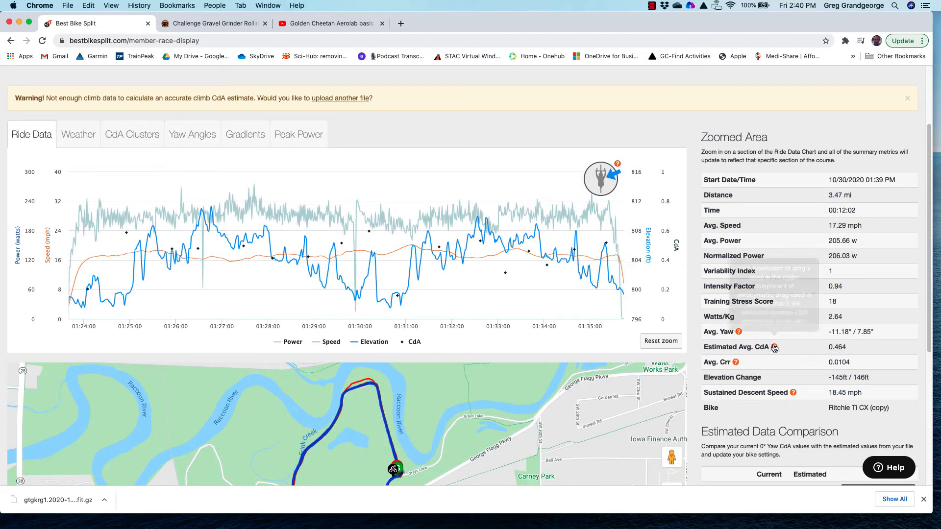
mouse_move(516, 282)
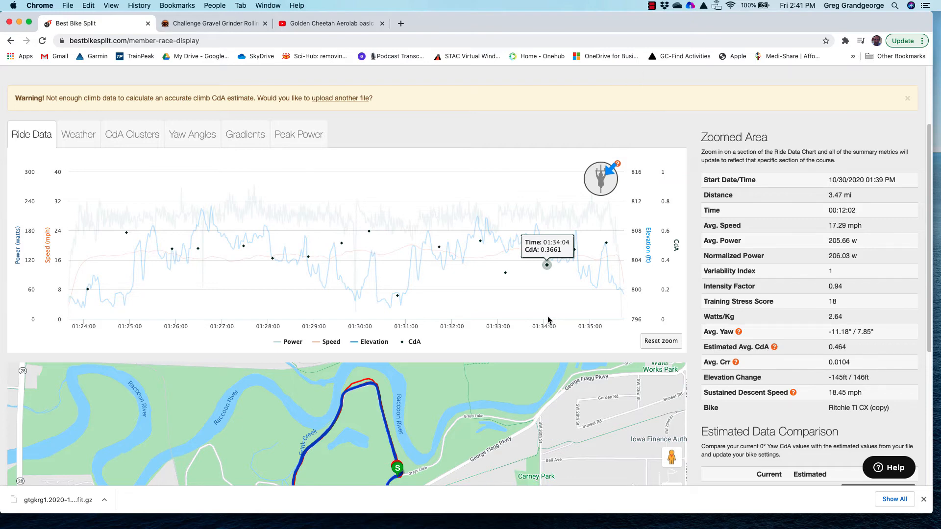
Review the ride's weather, yaw angle and CdA cluster charts, and return to the ride data chart
click(77, 137)
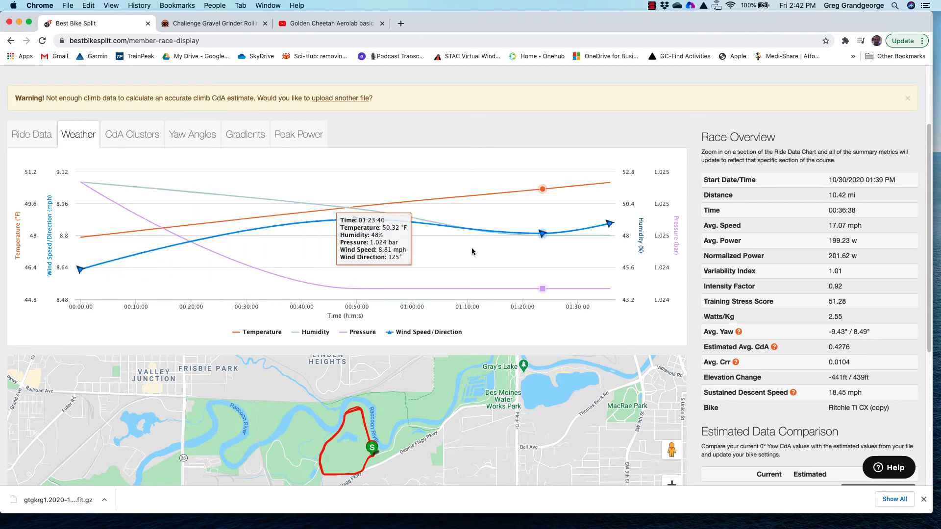
click(32, 139)
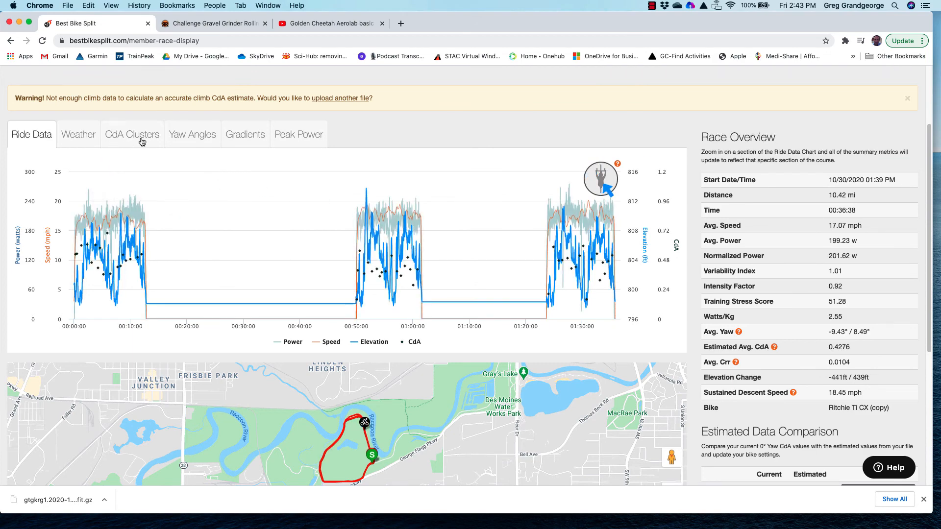
click(184, 138)
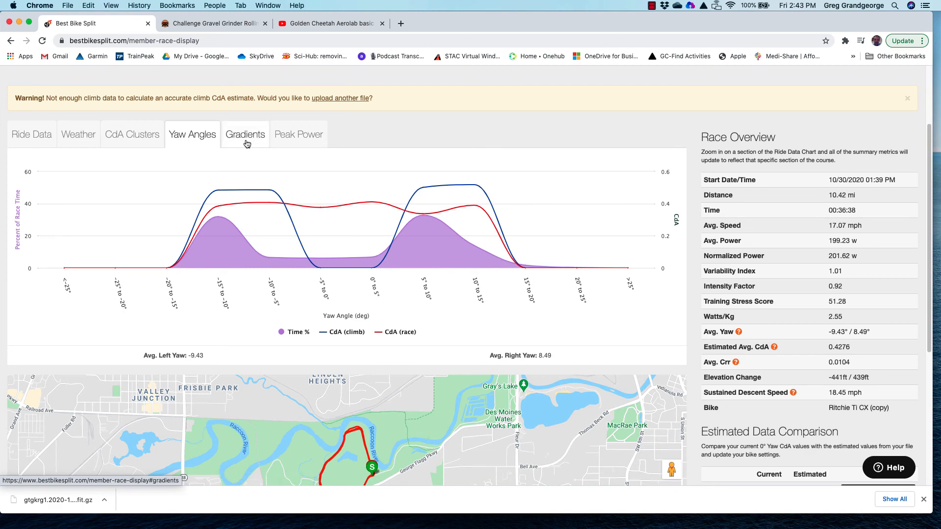
click(146, 135)
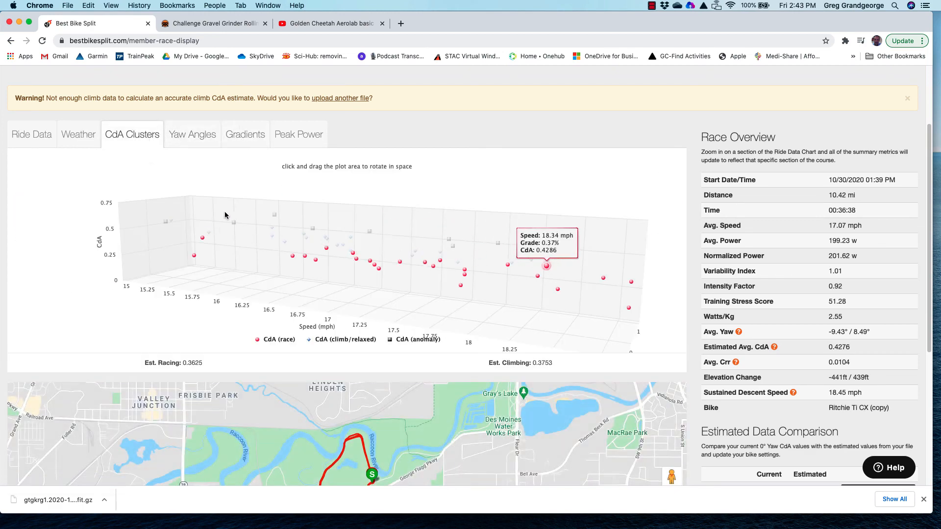
click(78, 136)
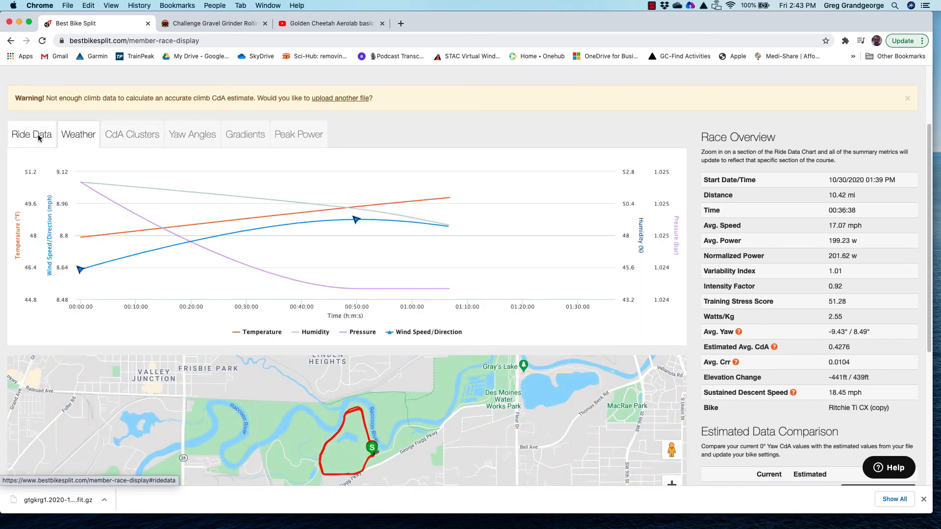
click(38, 137)
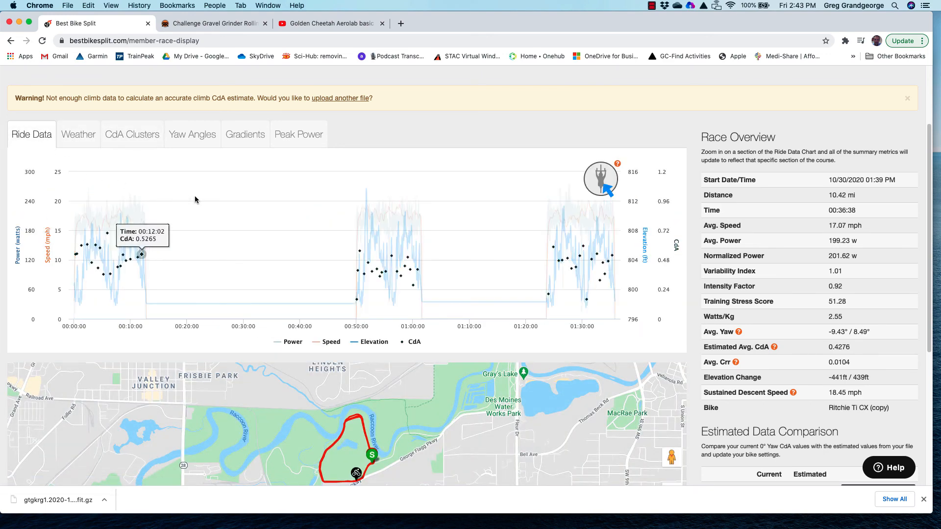